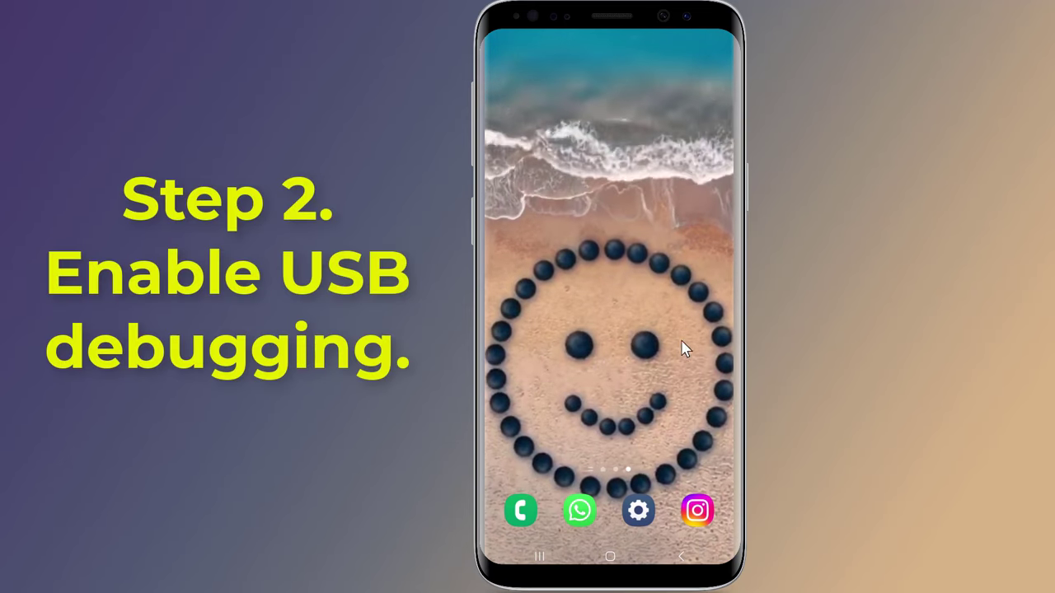
# Go to Settings > About phone > Software information
pyautogui.click(638, 511)
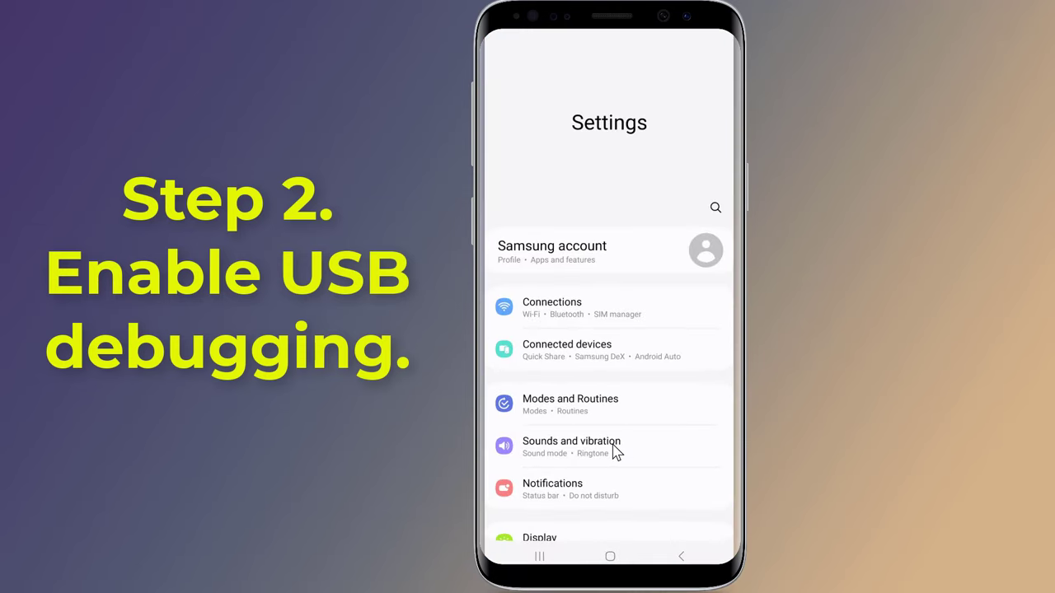
pyautogui.scroll(-12, 614, 451)
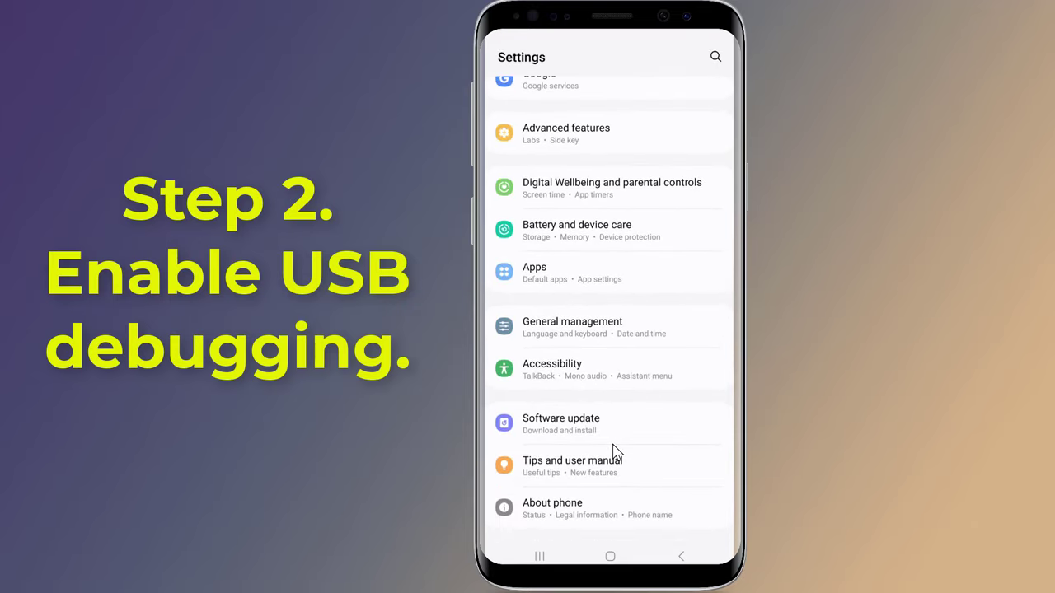
pyautogui.click(546, 511)
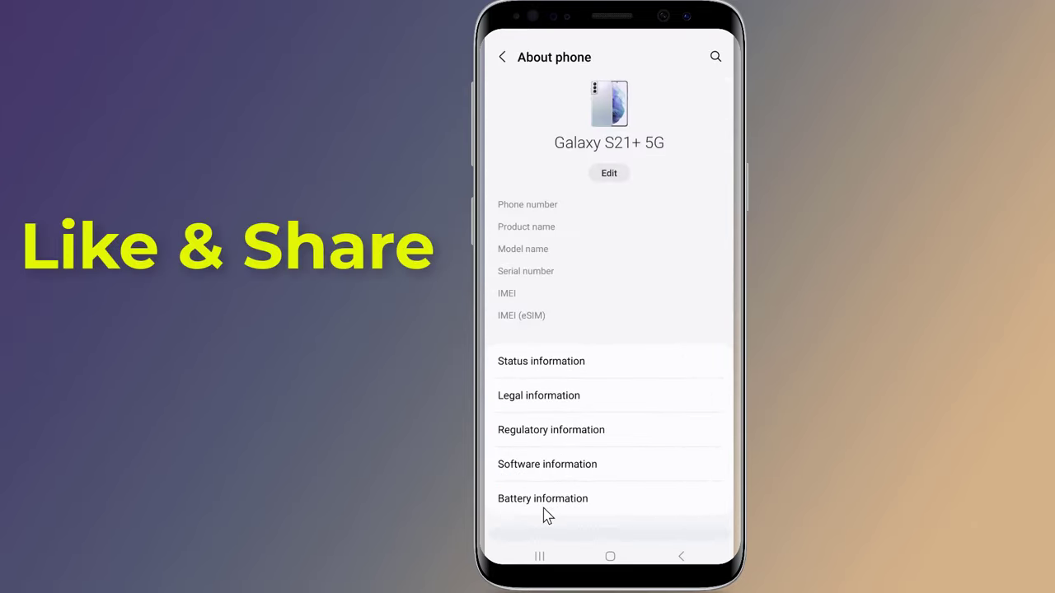
pyautogui.click(557, 468)
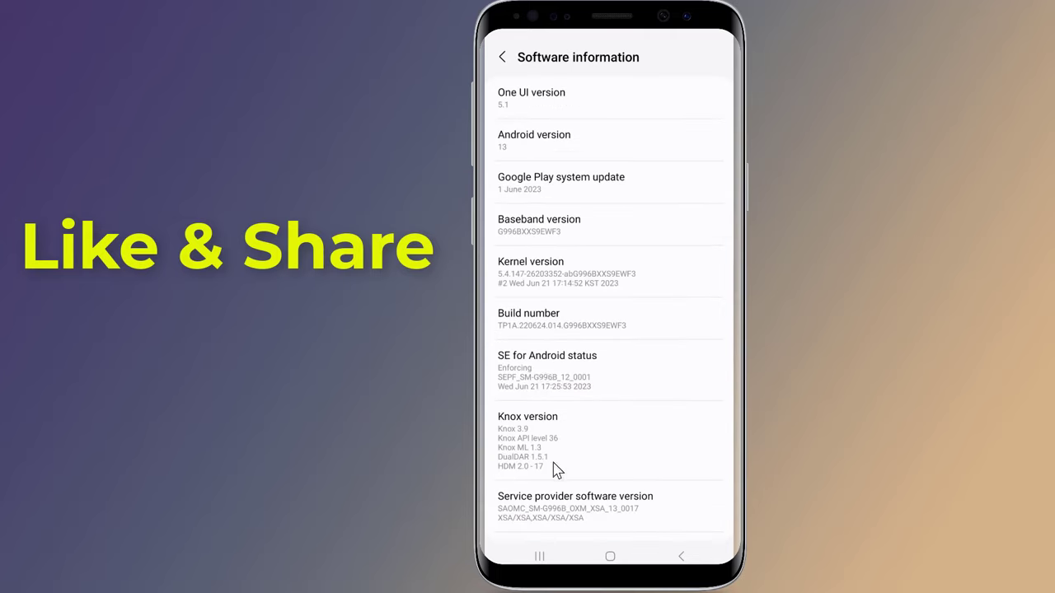
# Tap Build number six times to unlock developer mode
pyautogui.click(538, 326)
pyautogui.click(537, 326)
pyautogui.click(538, 326)
pyautogui.click(538, 325)
pyautogui.click(538, 326)
pyautogui.click(537, 326)
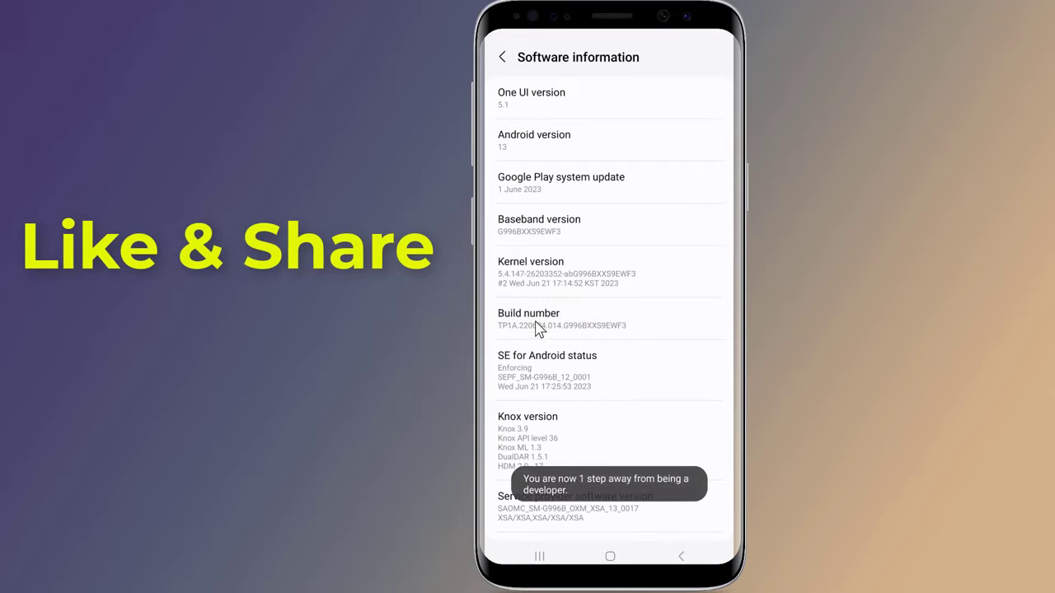
pyautogui.click(538, 325)
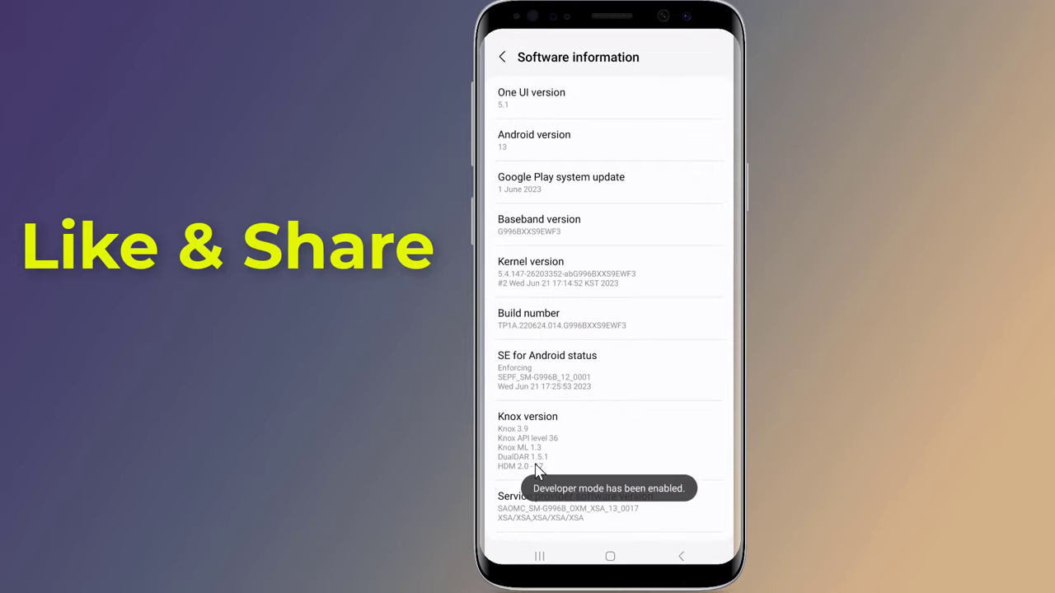
# Return to the main Settings list and open Developer options
pyautogui.click(683, 558)
pyautogui.click(682, 558)
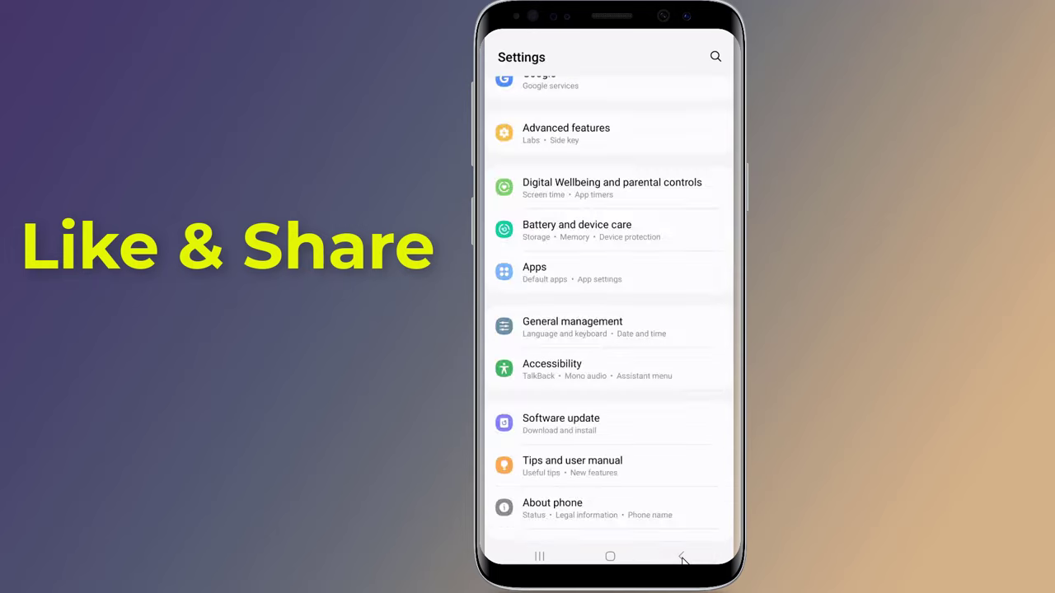
pyautogui.scroll(-1, 641, 495)
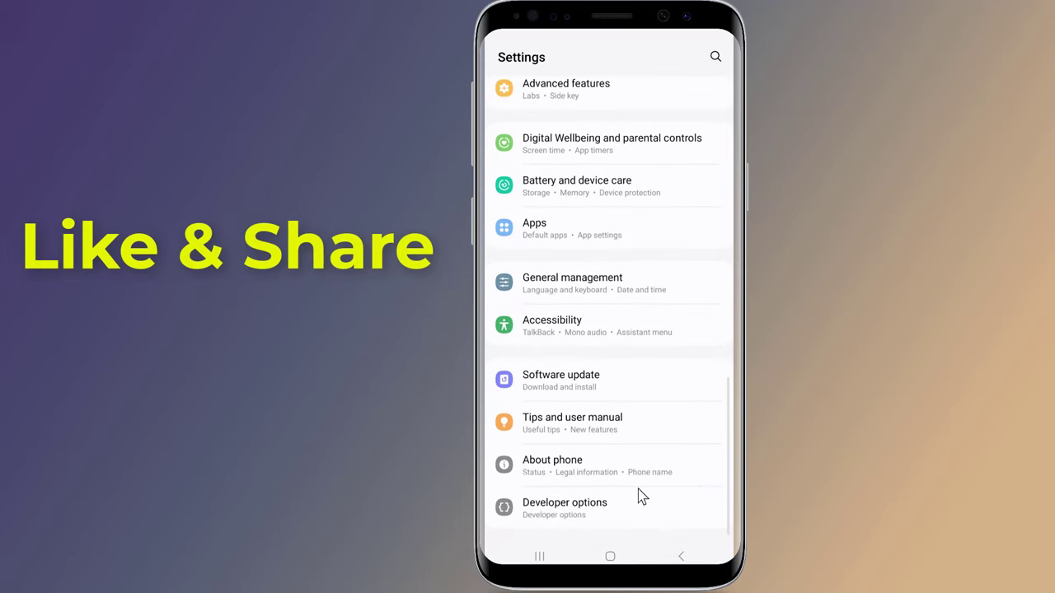
pyautogui.click(563, 506)
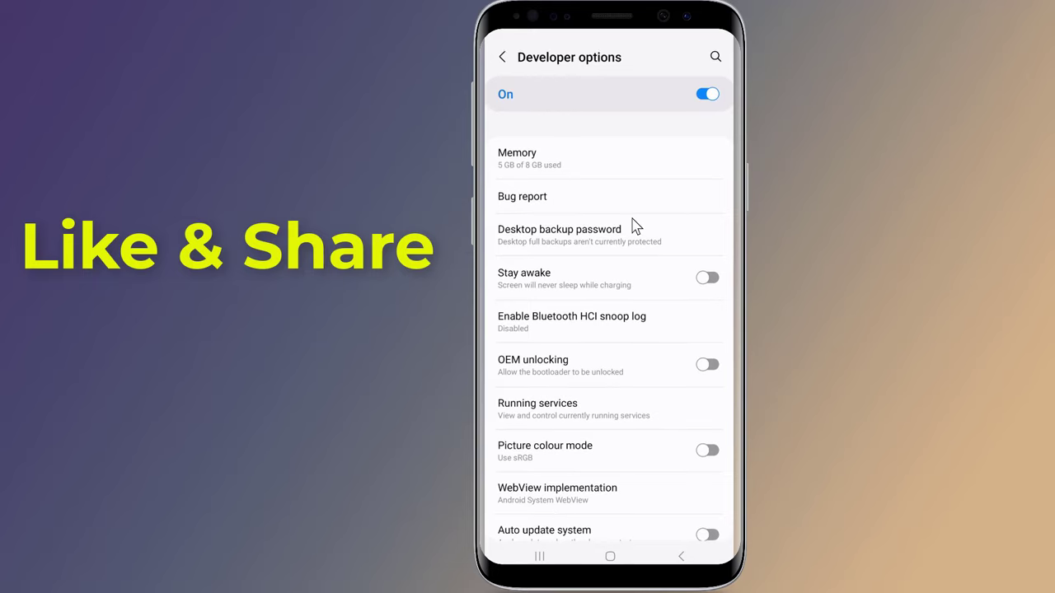
# Switch on USB debugging and confirm the Allow USB debugging prompt with OK
pyautogui.scroll(-5, 624, 476)
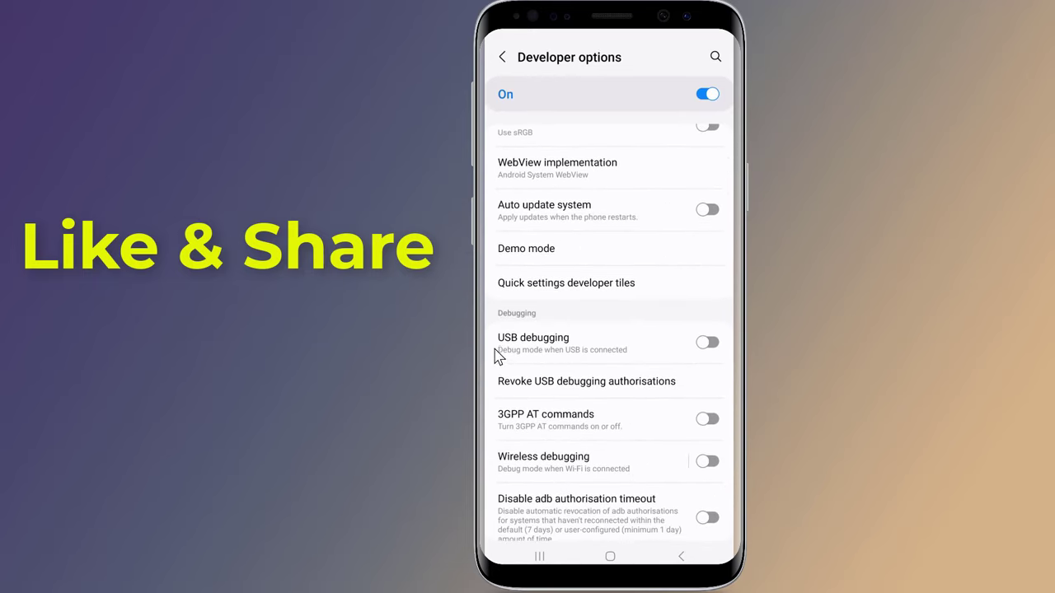
pyautogui.click(707, 343)
pyautogui.click(666, 509)
pyautogui.scroll(-5, 630, 460)
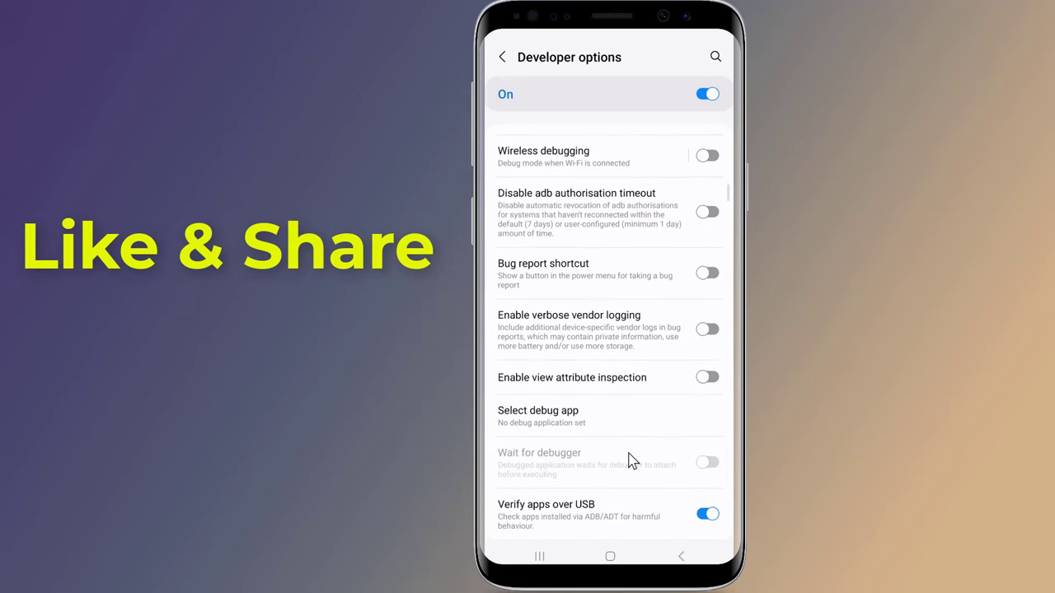
pyautogui.scroll(-10, 631, 460)
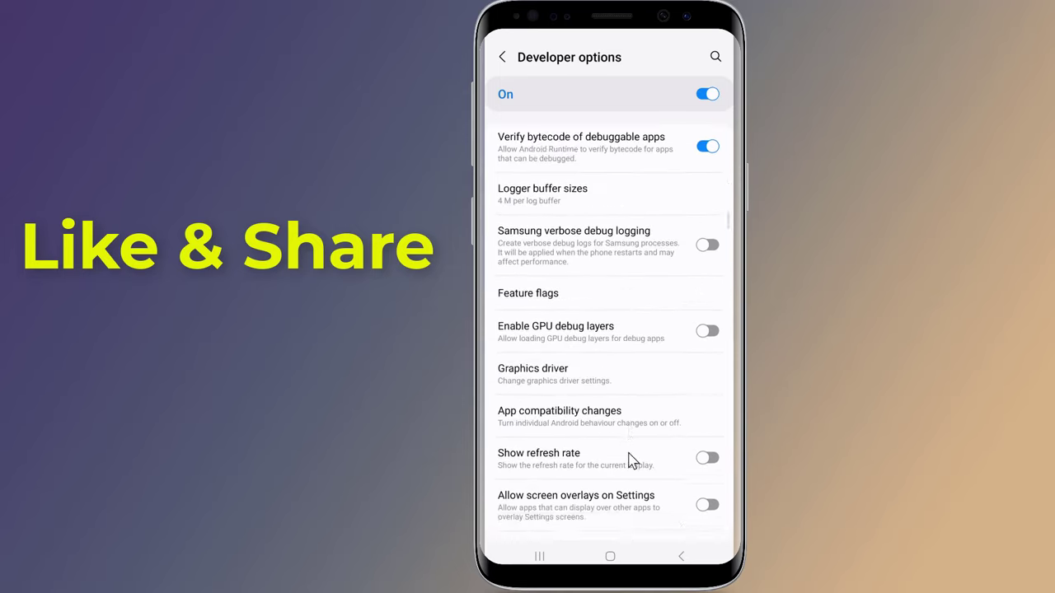
pyautogui.scroll(-10, 631, 460)
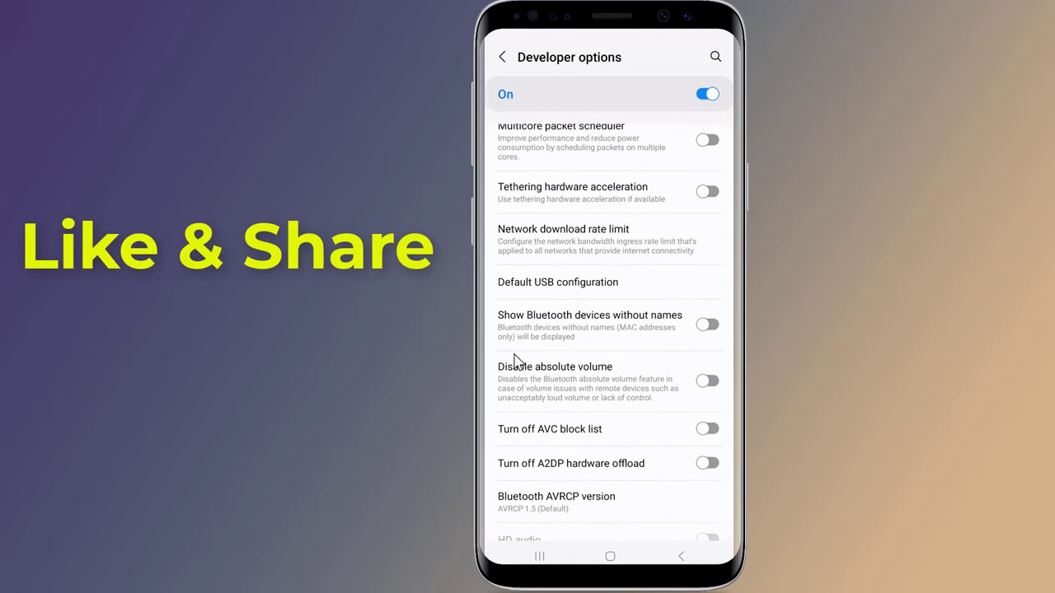
# Make Charging phone only the default USB configuration, then go Home and restart the phone
pyautogui.click(568, 285)
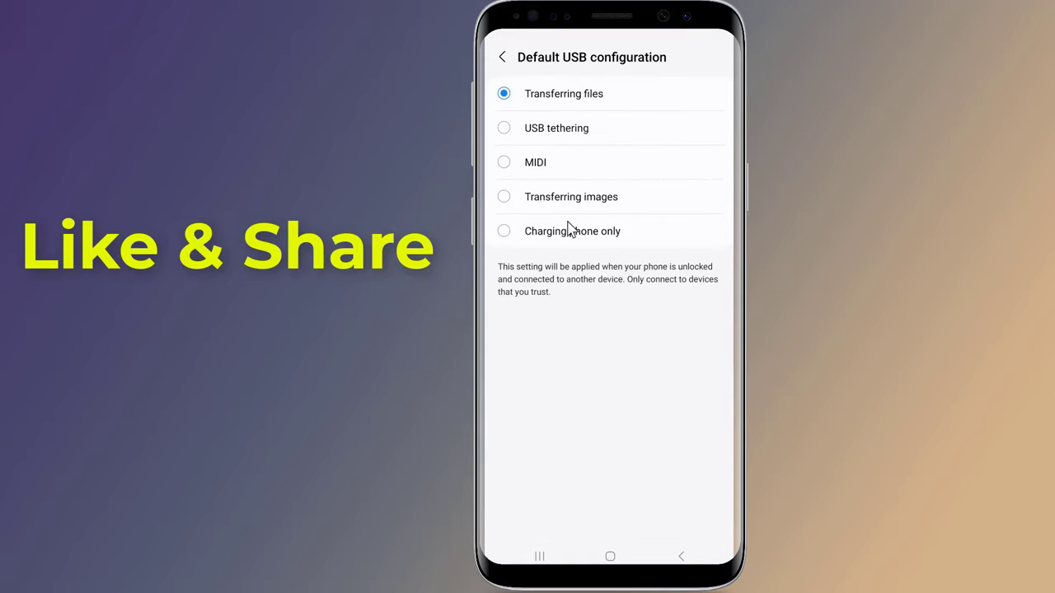
pyautogui.click(504, 237)
pyautogui.click(610, 557)
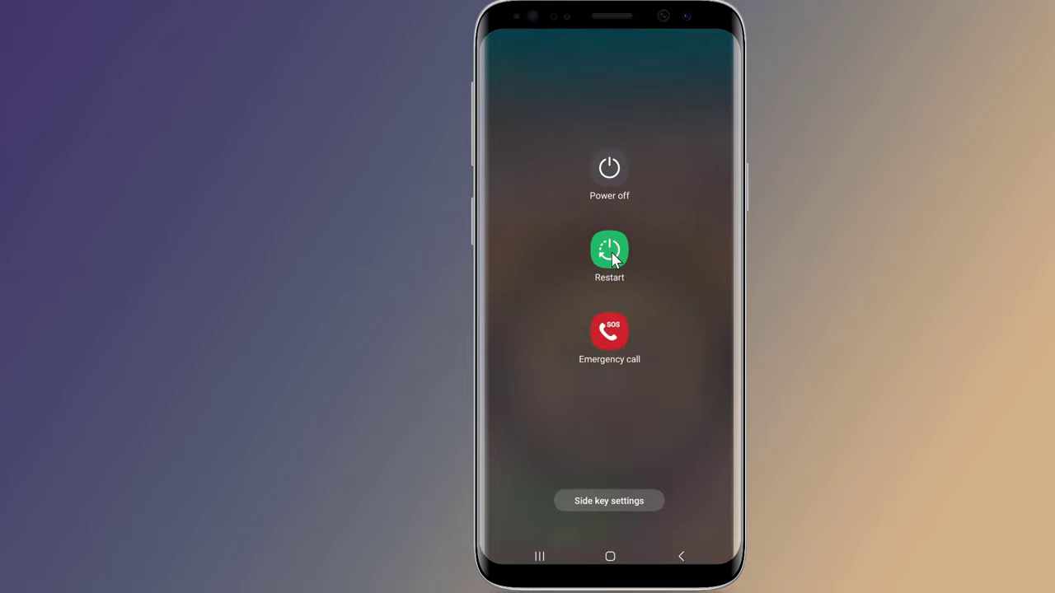
pyautogui.click(610, 251)
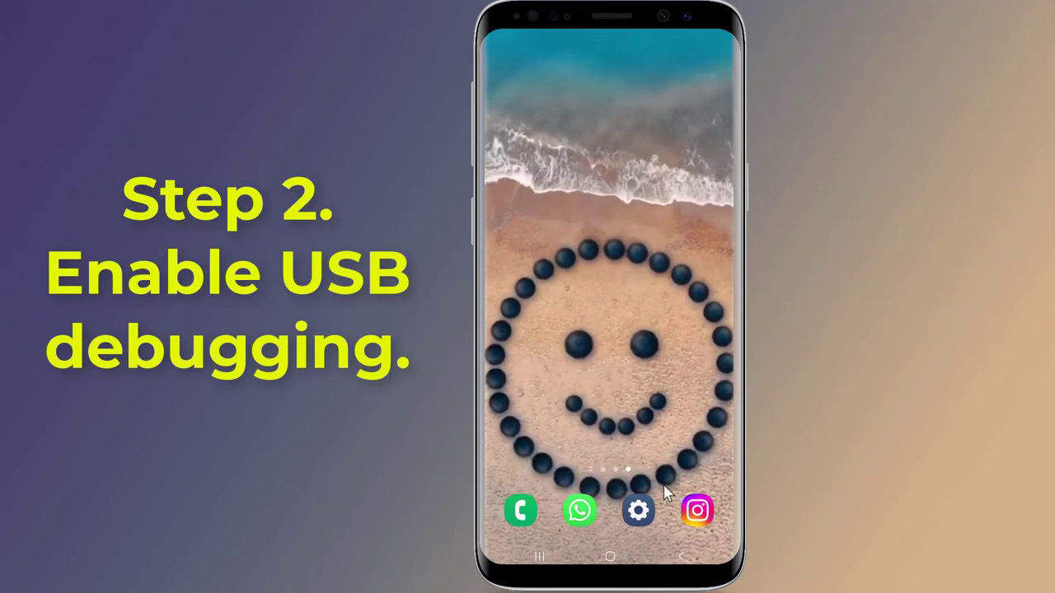
# Turn on Show system apps in Notifications > App notifications and select Android System
pyautogui.click(646, 512)
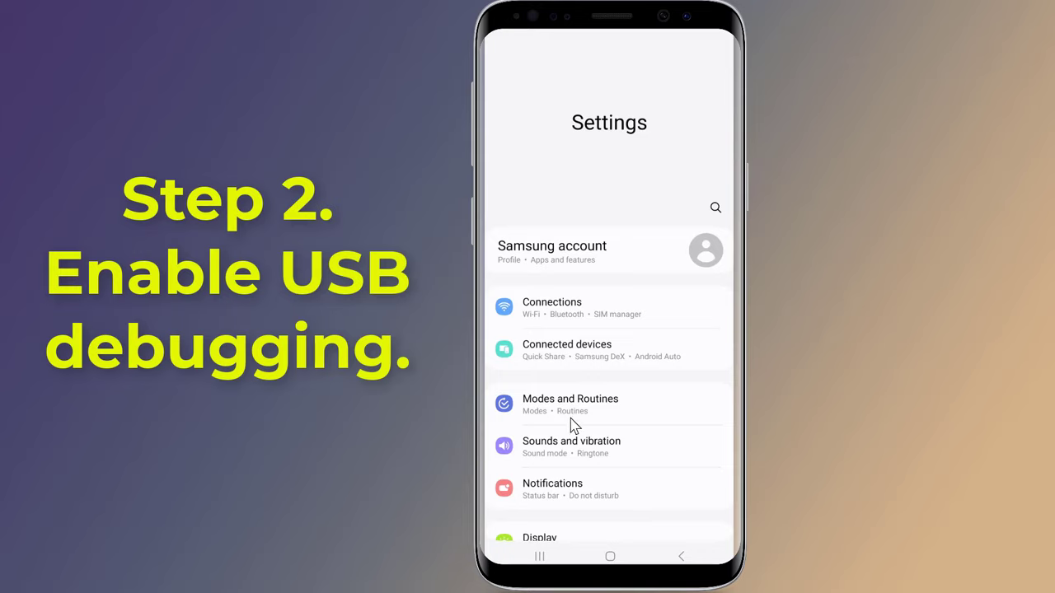
pyautogui.click(554, 492)
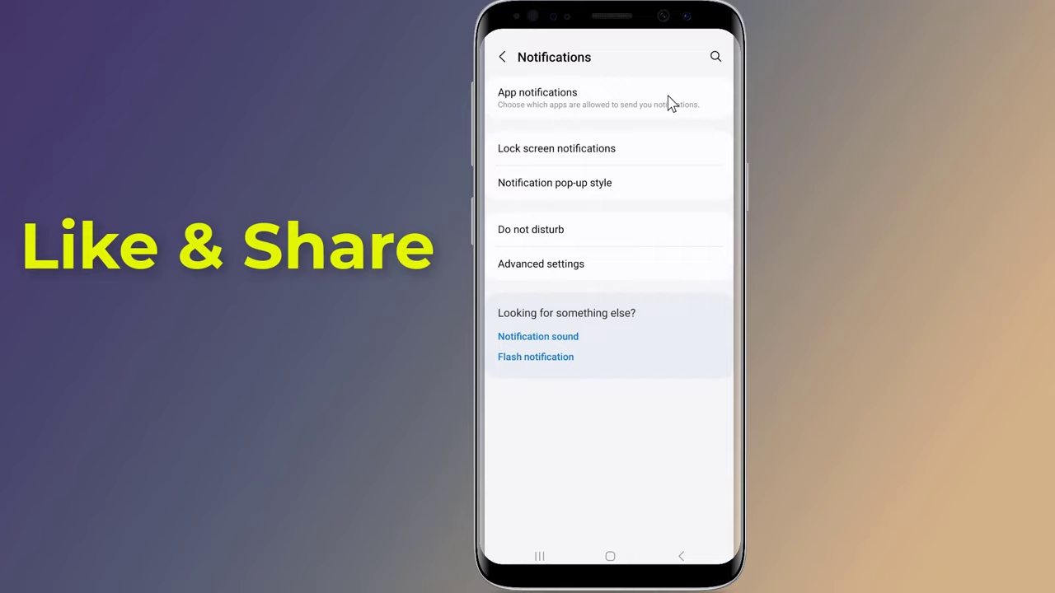
pyautogui.click(556, 107)
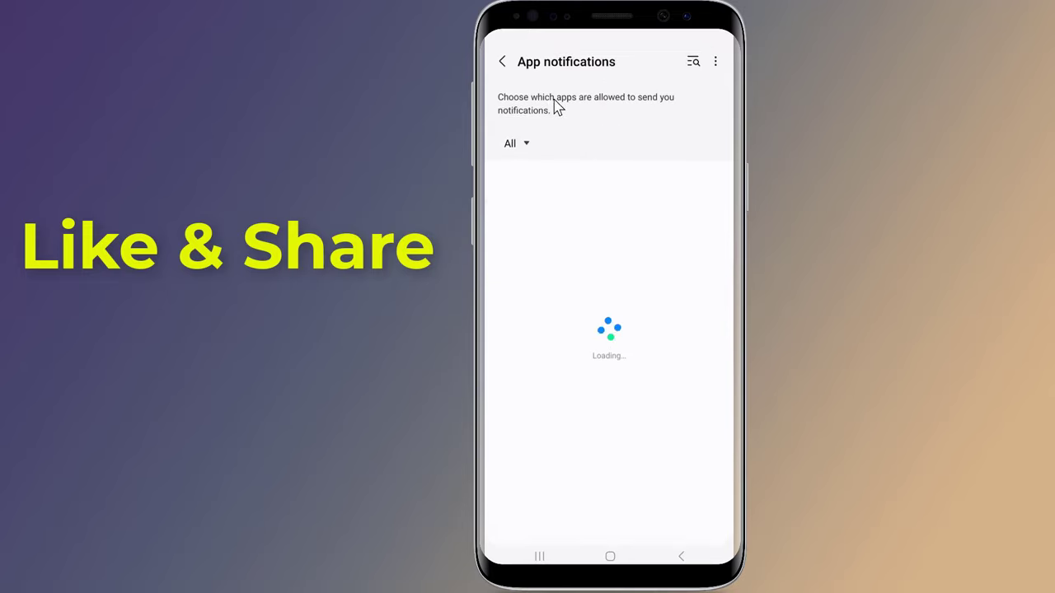
pyautogui.click(716, 58)
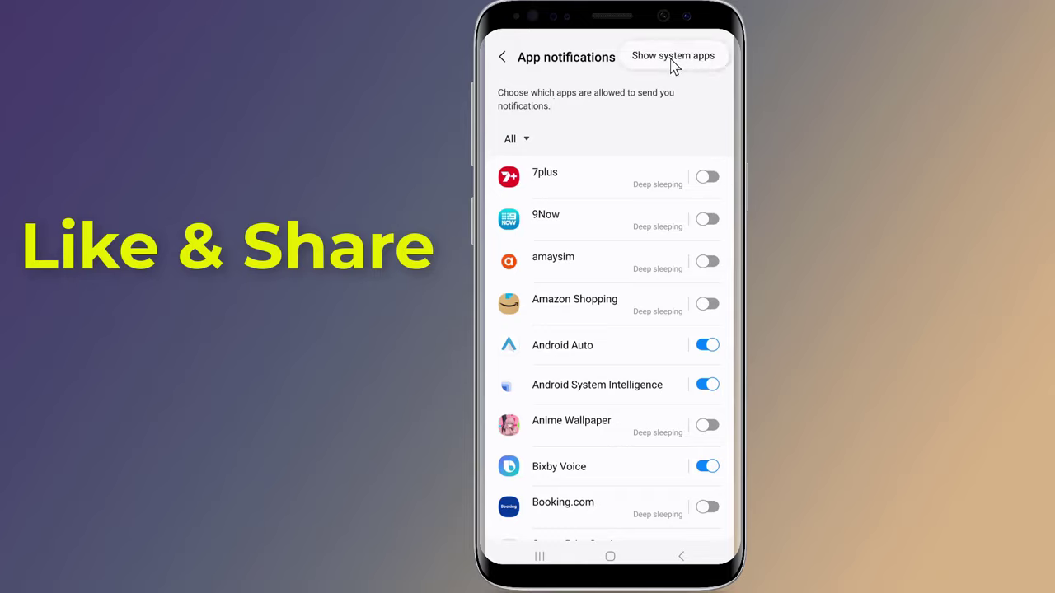
pyautogui.click(673, 57)
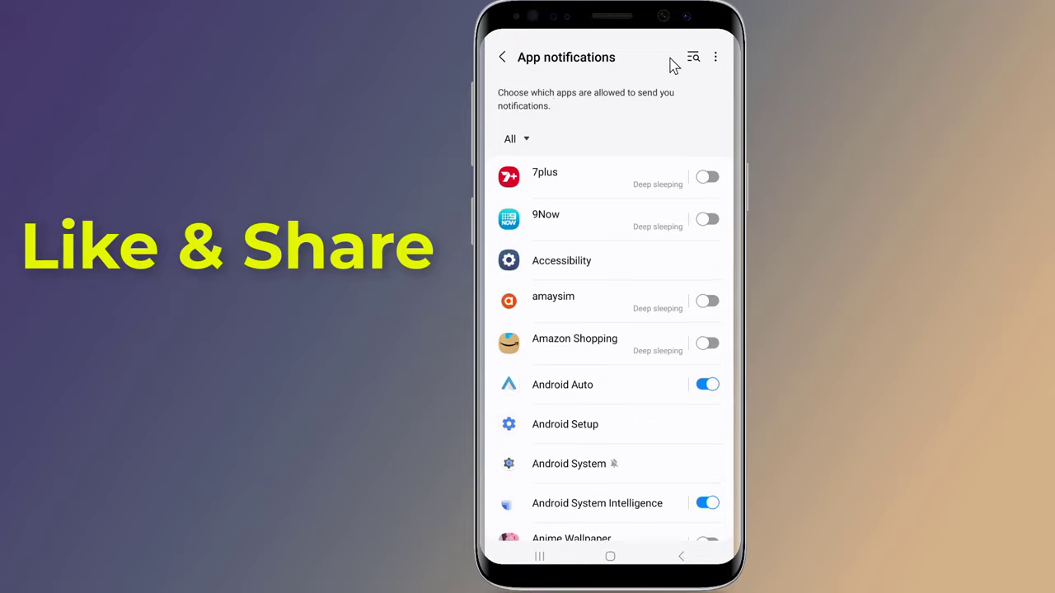
pyautogui.click(580, 470)
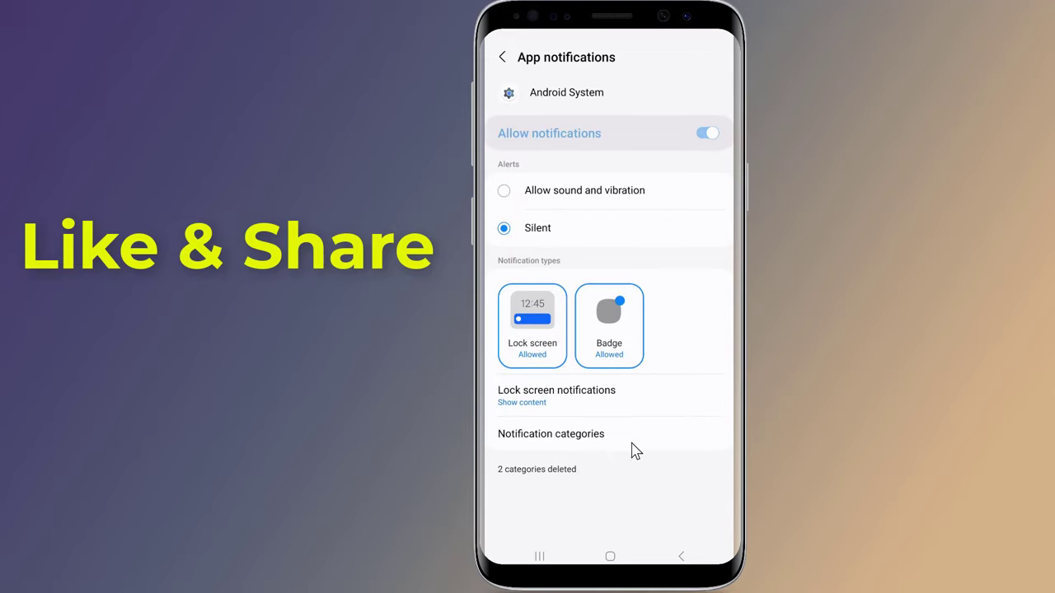
# Set Android System's USBImportanceLow category to Don't show notifications on the lock screen, then go Home
pyautogui.click(578, 437)
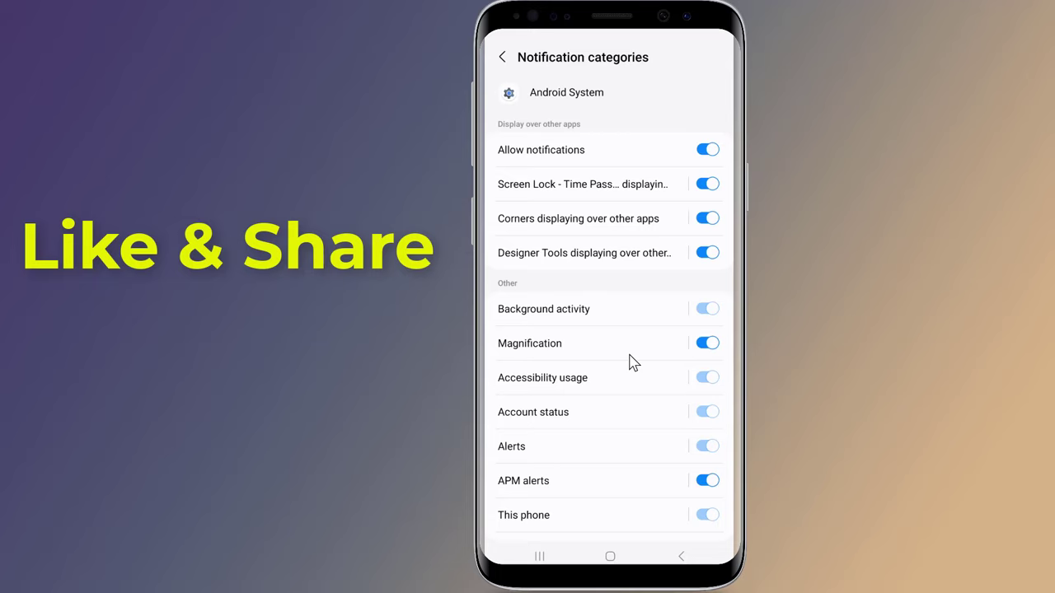
pyautogui.scroll(-5, 632, 363)
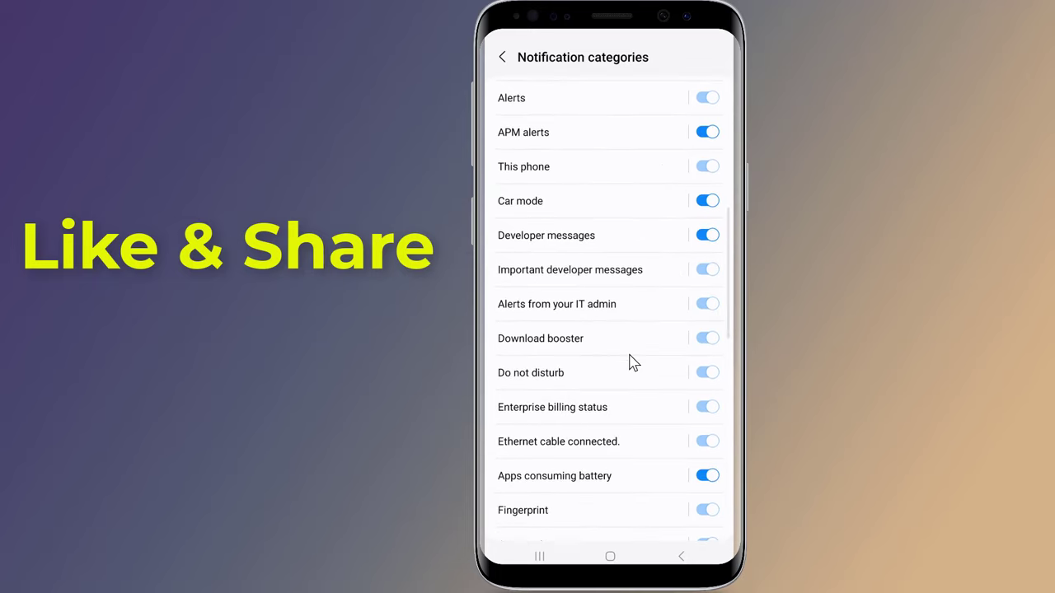
pyautogui.scroll(-8, 632, 363)
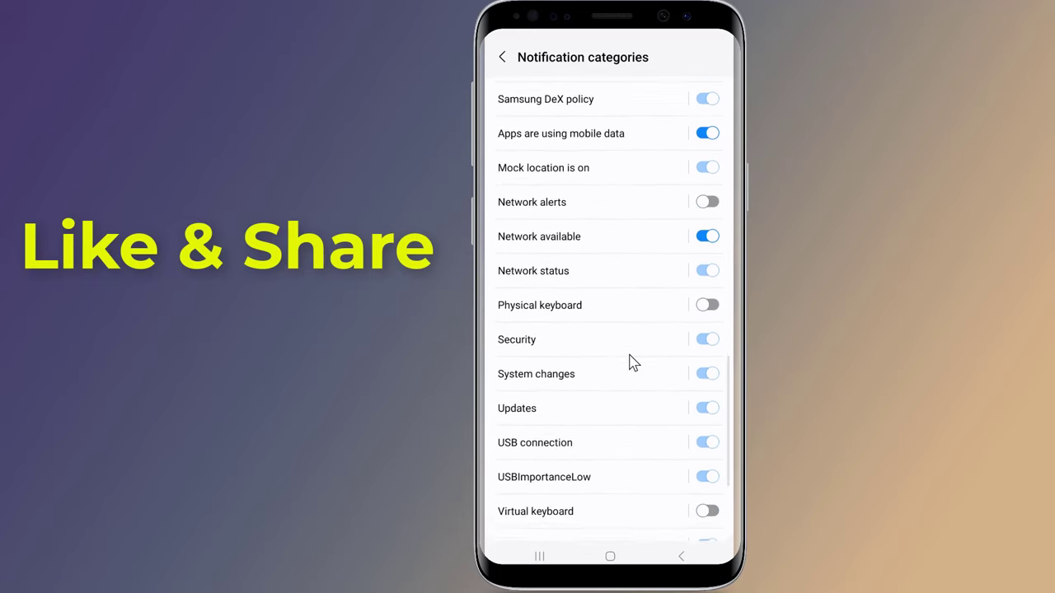
pyautogui.scroll(-1, 632, 362)
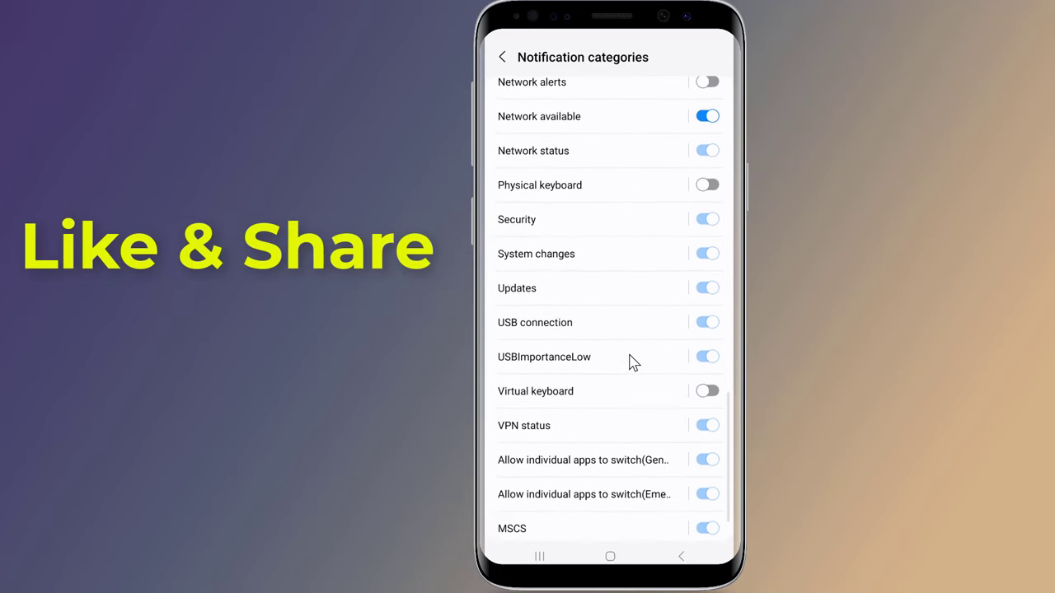
pyautogui.click(547, 366)
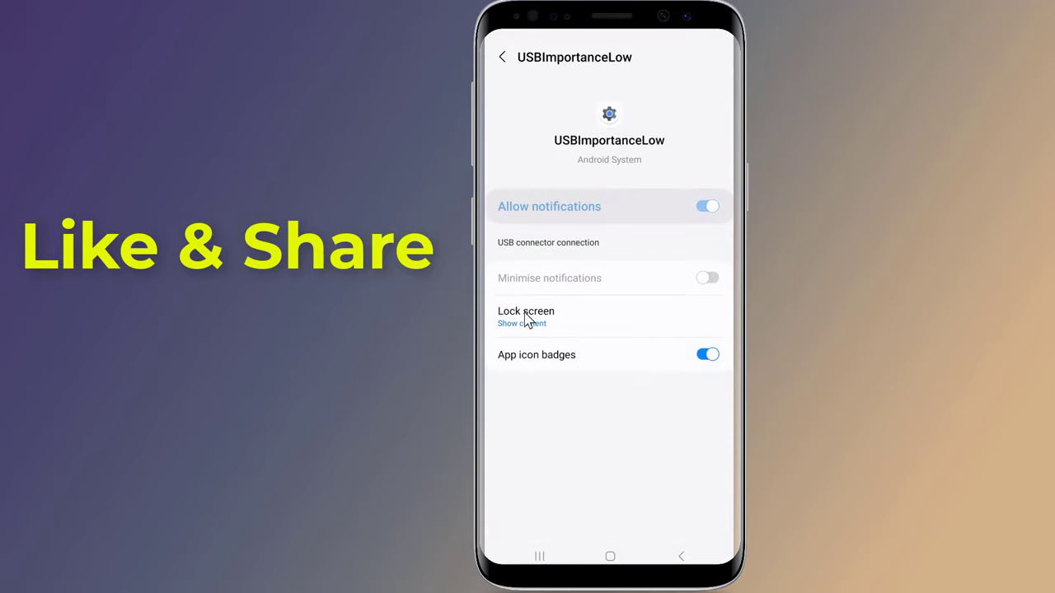
pyautogui.click(536, 323)
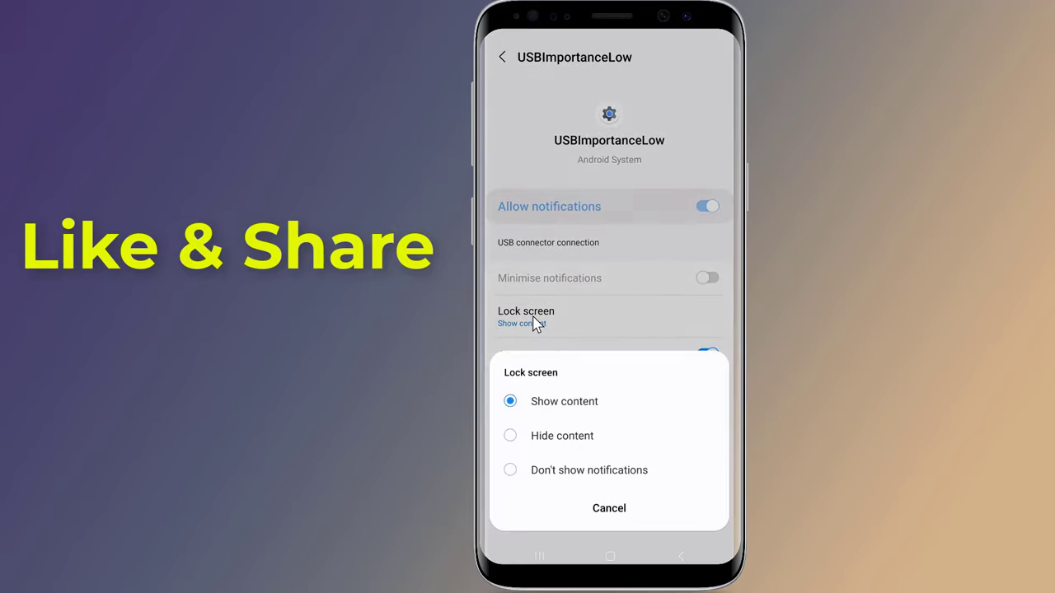
pyautogui.click(511, 470)
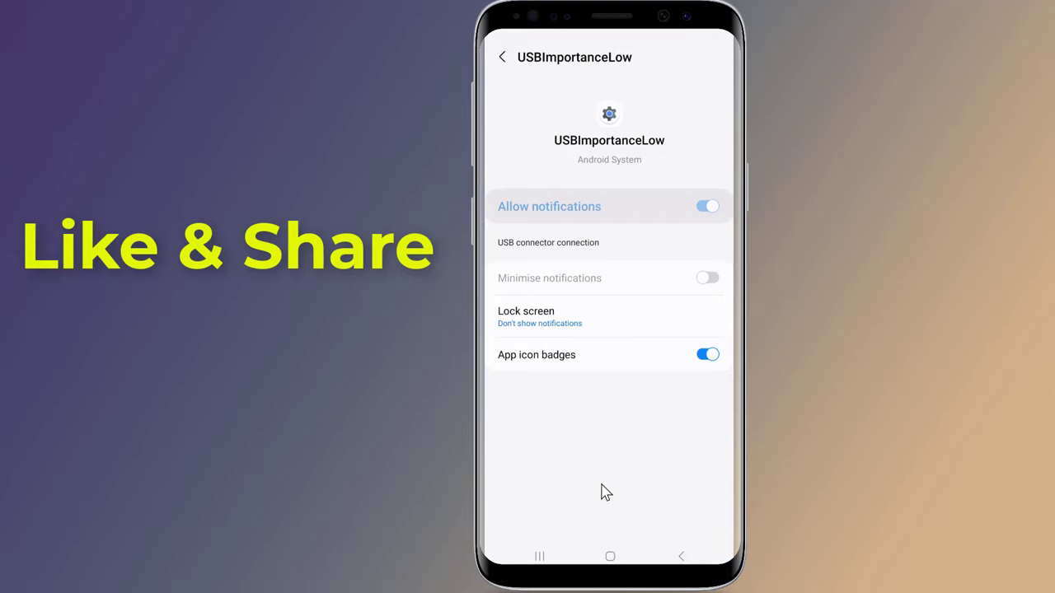
pyautogui.click(611, 558)
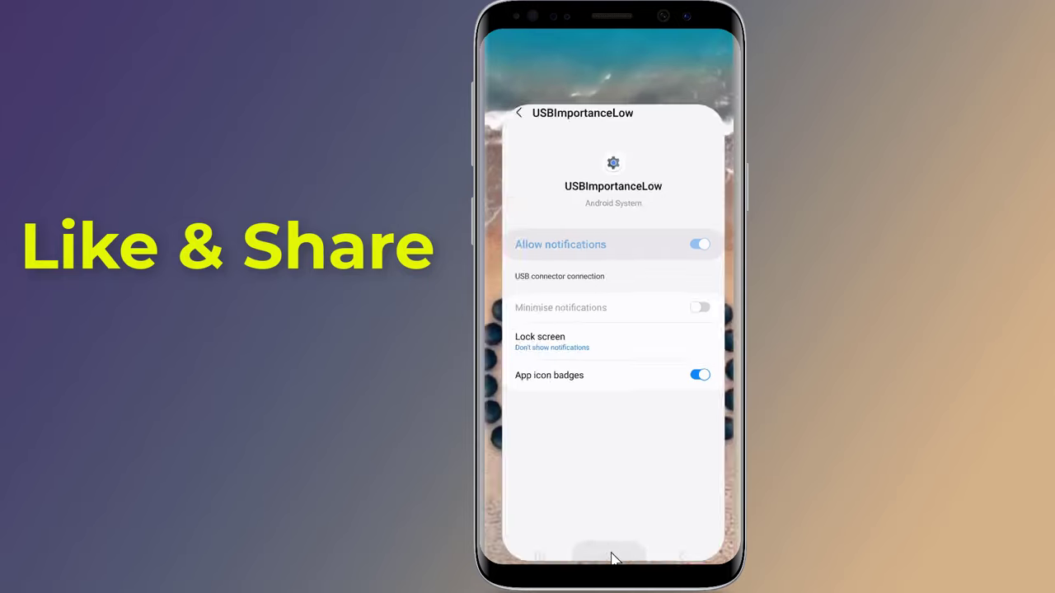